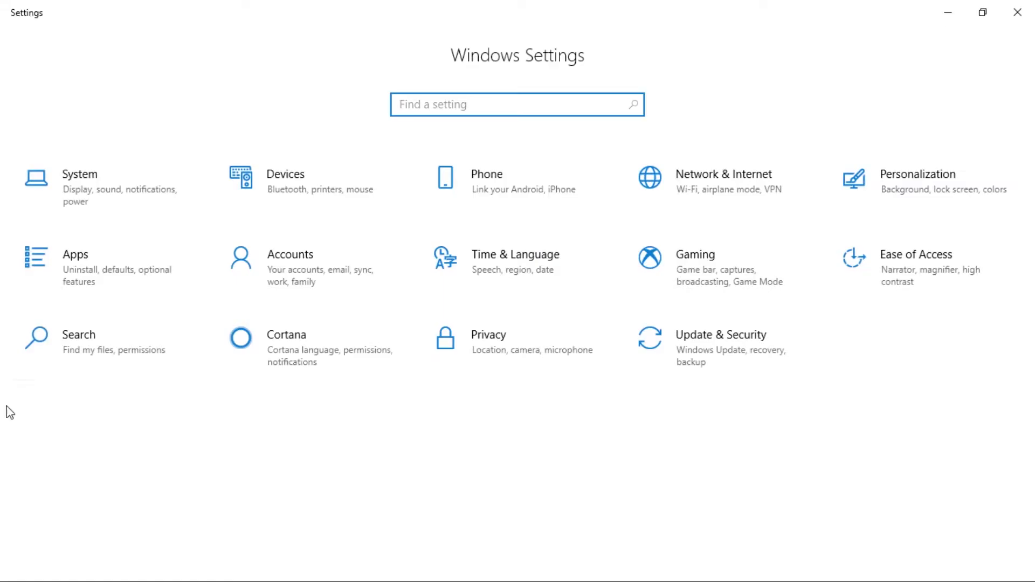
Step: Open the advanced power settings of the High performance plan from the system's power and sleep settings
{"action": "left_click", "coordinate": [118, 199]}
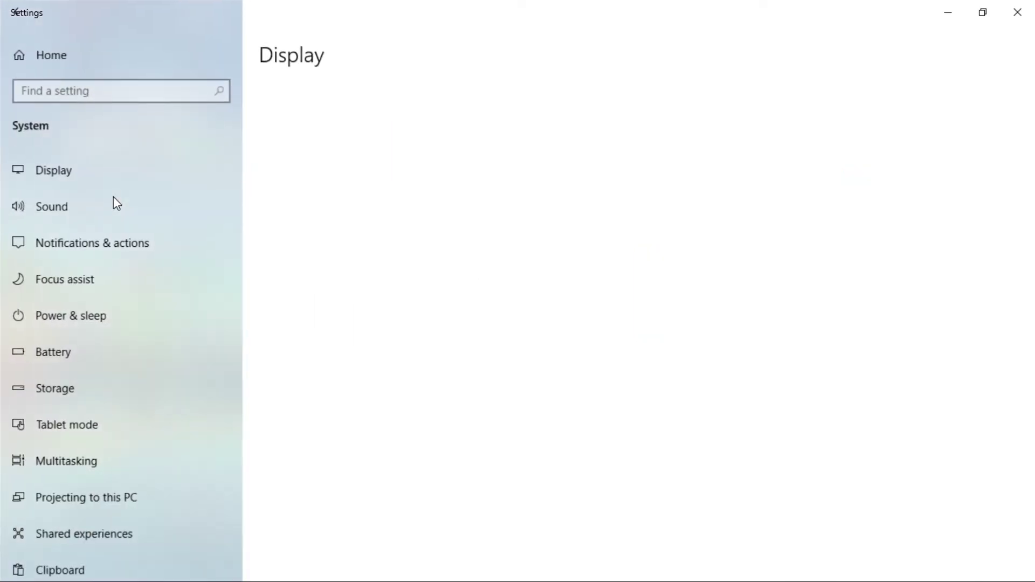
{"action": "left_click", "coordinate": [102, 318]}
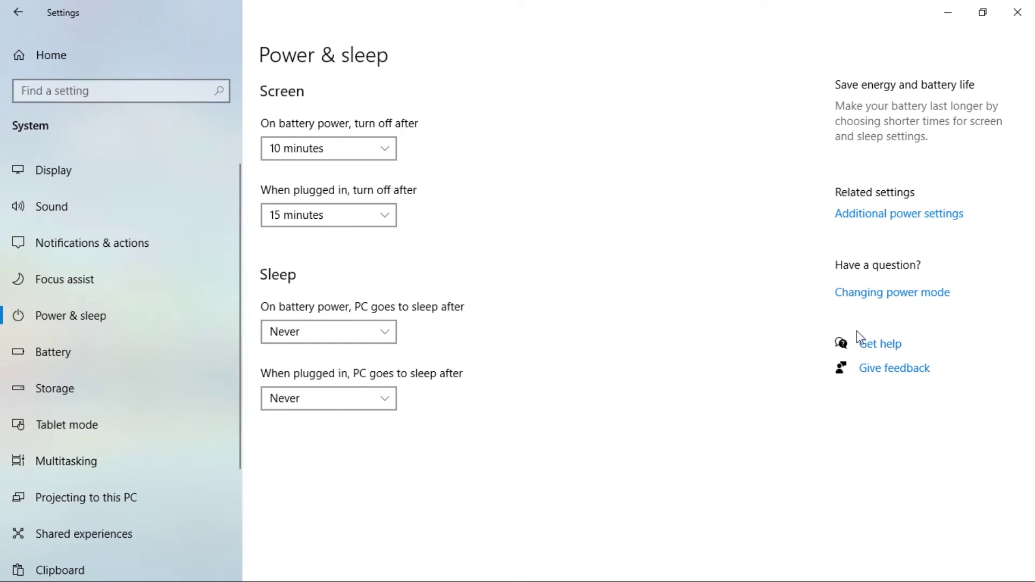
{"action": "left_click", "coordinate": [891, 214]}
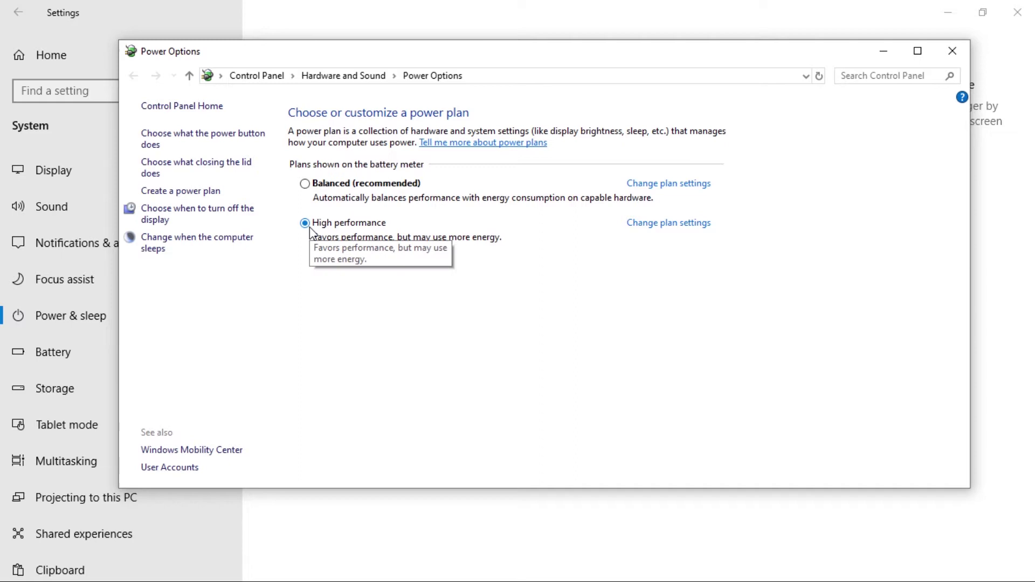
{"action": "left_click", "coordinate": [651, 225]}
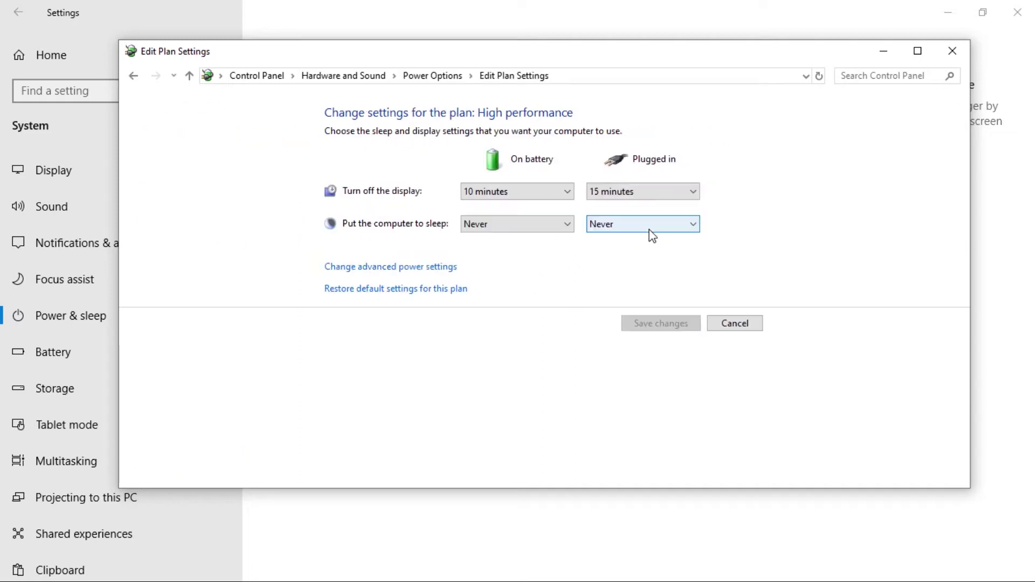
{"action": "left_click", "coordinate": [385, 271]}
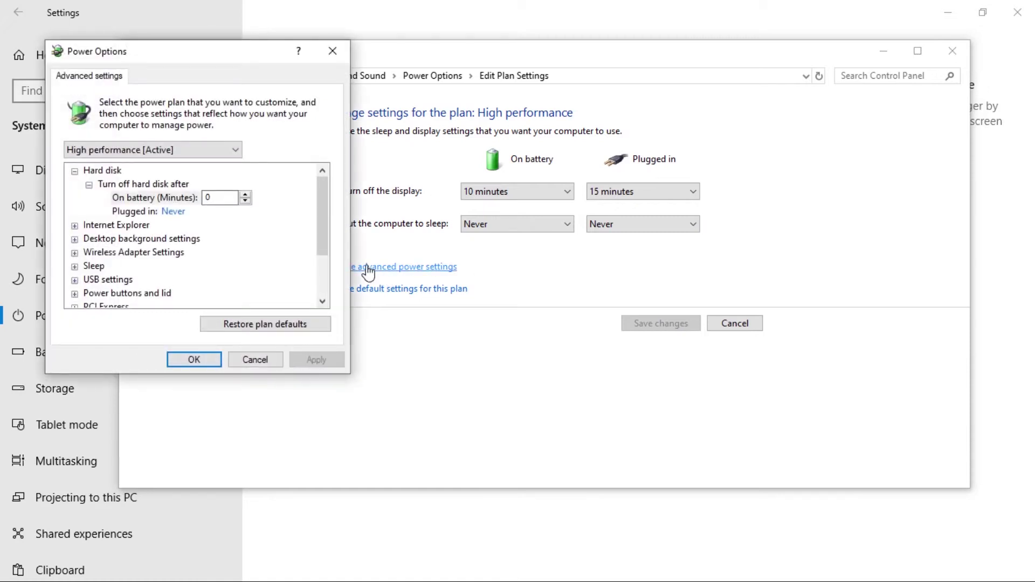
Step: Examine the minimum and maximum processor states under Processor power management and close the advanced settings
{"action": "scroll", "coordinate": [321, 258], "scroll_direction": "down", "scroll_amount": 2}
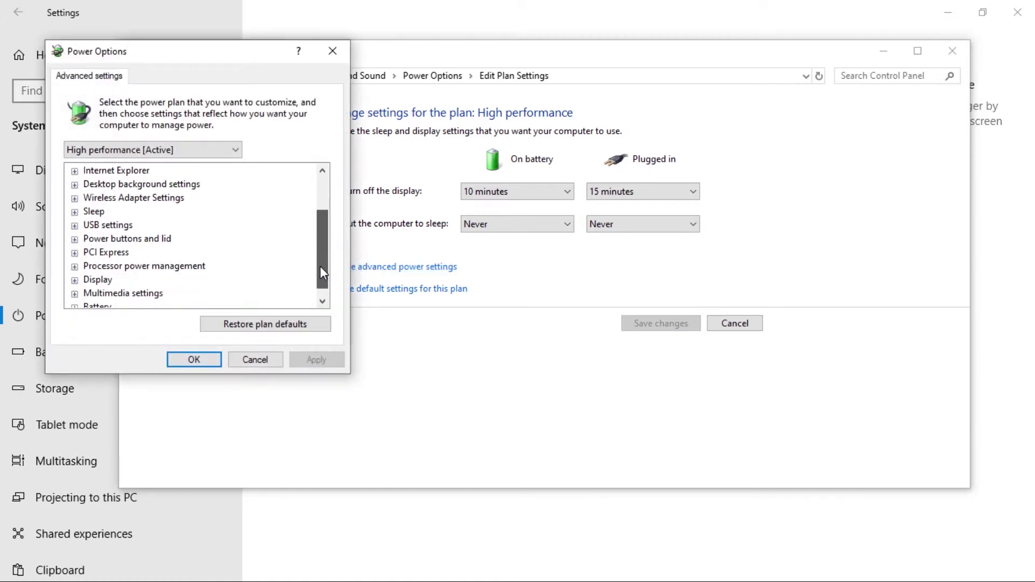
{"action": "left_click", "coordinate": [163, 267]}
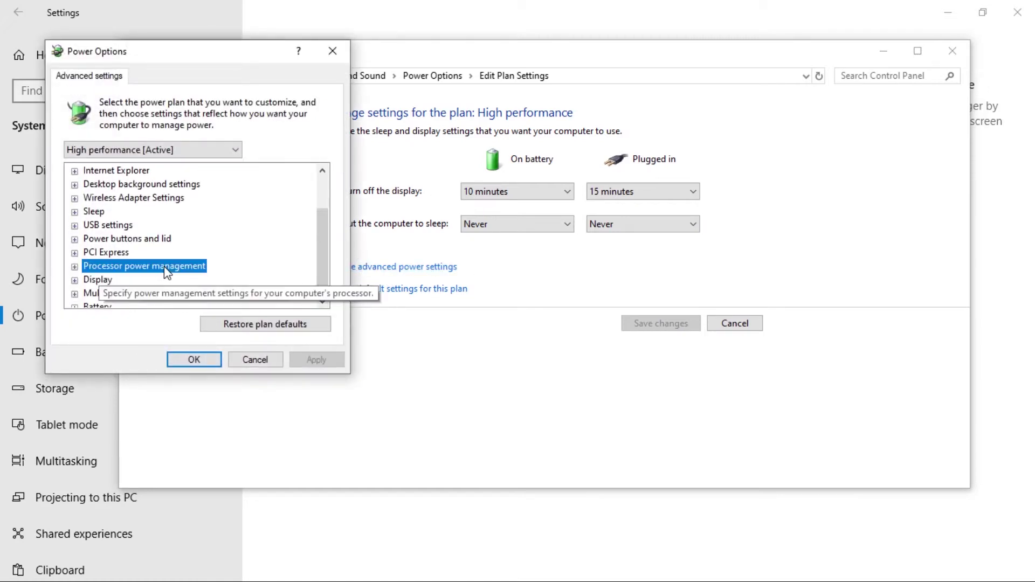
{"action": "left_click", "coordinate": [79, 268]}
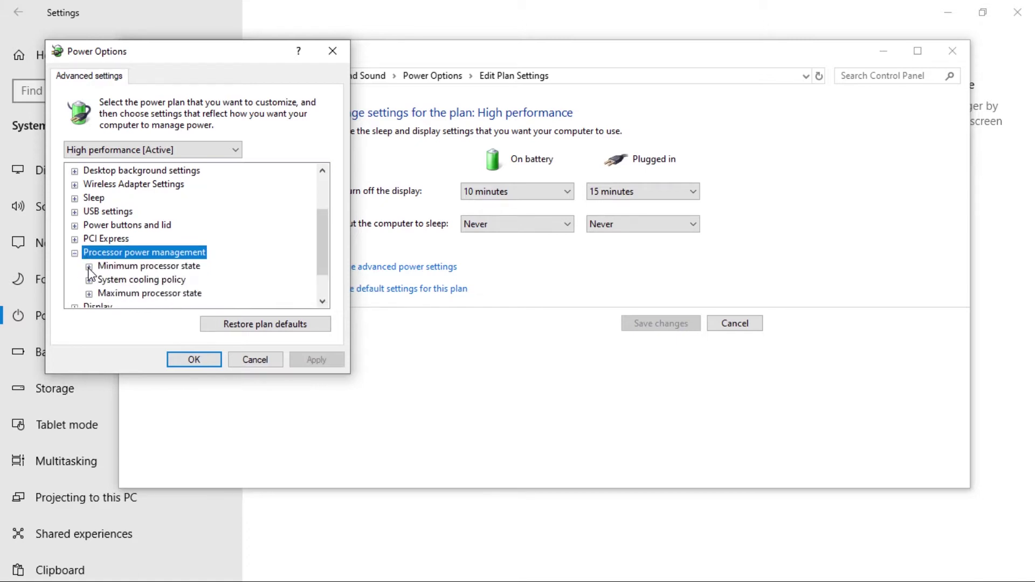
{"action": "left_click", "coordinate": [89, 266]}
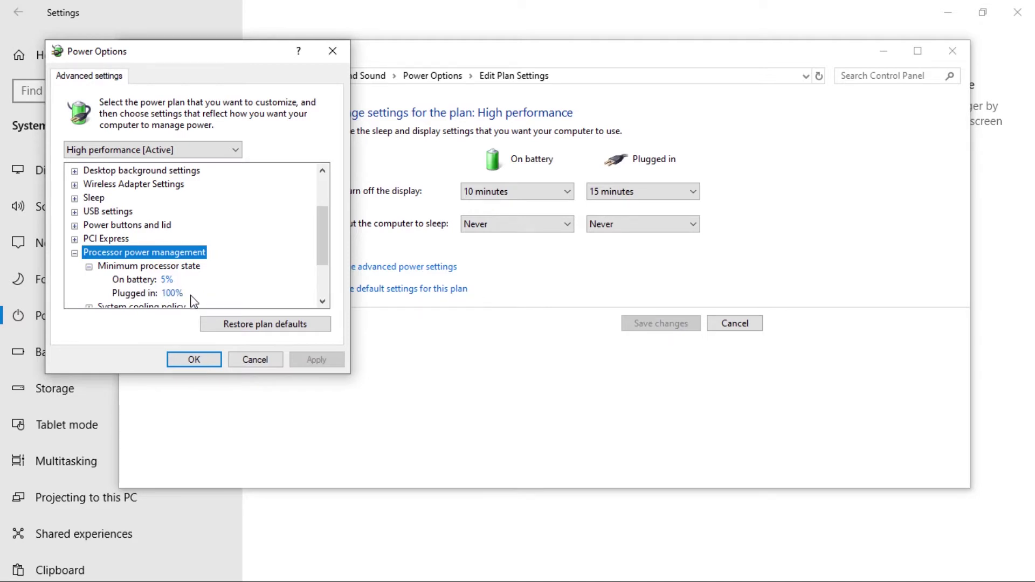
{"action": "left_click_drag", "start_coordinate": [325, 247], "coordinate": [325, 265]}
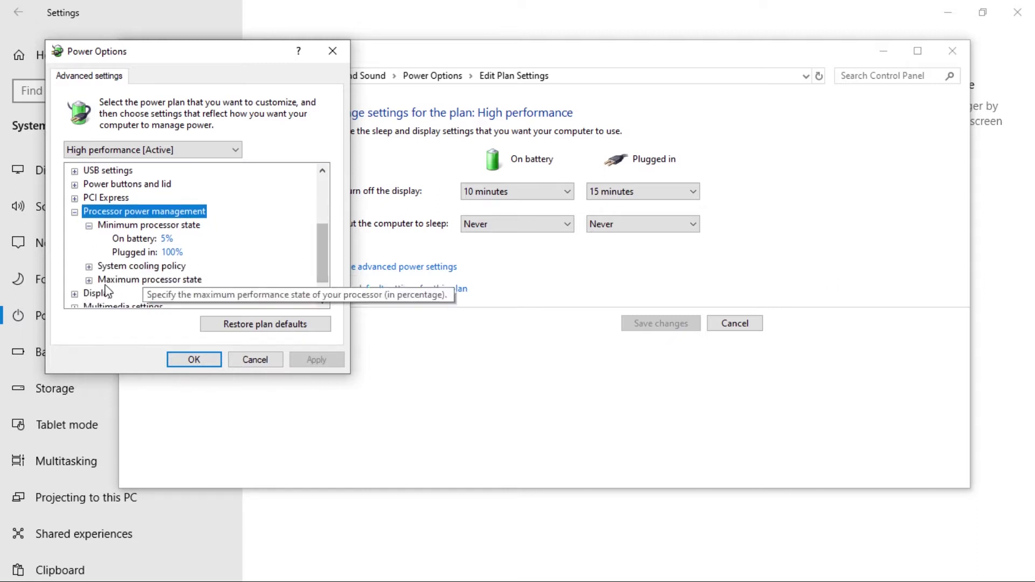
{"action": "left_click", "coordinate": [89, 280]}
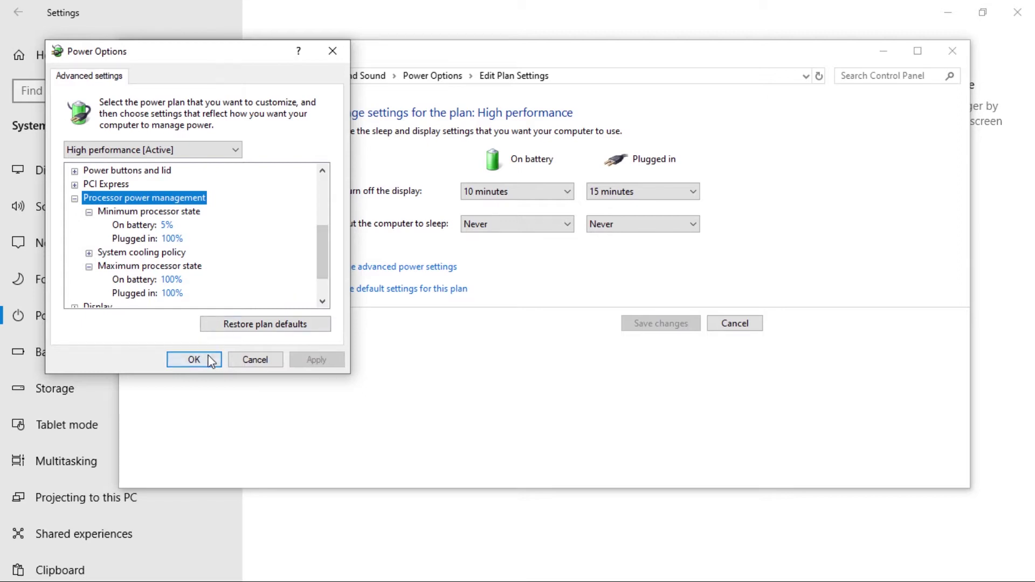
{"action": "left_click", "coordinate": [195, 360]}
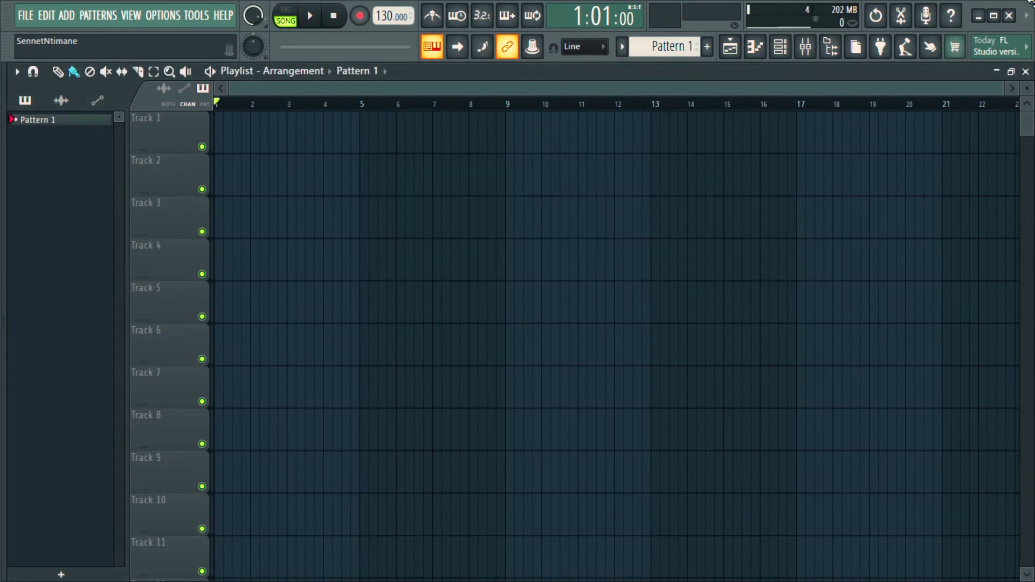
Step: In FL Studio, check the online news entry about the version 20.7.2 build 1863 update
{"action": "left_click", "coordinate": [999, 49]}
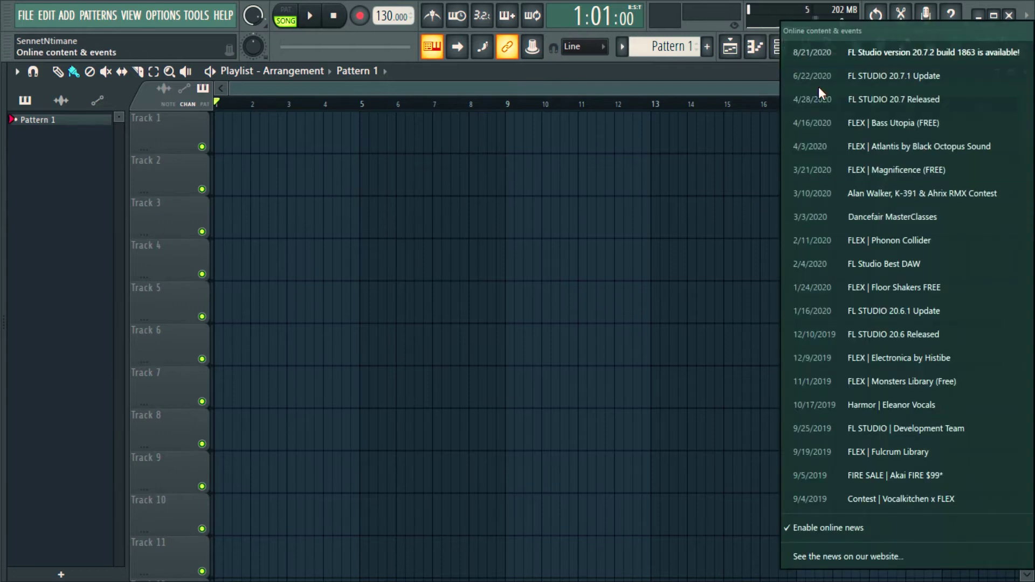
{"action": "left_click", "coordinate": [861, 54]}
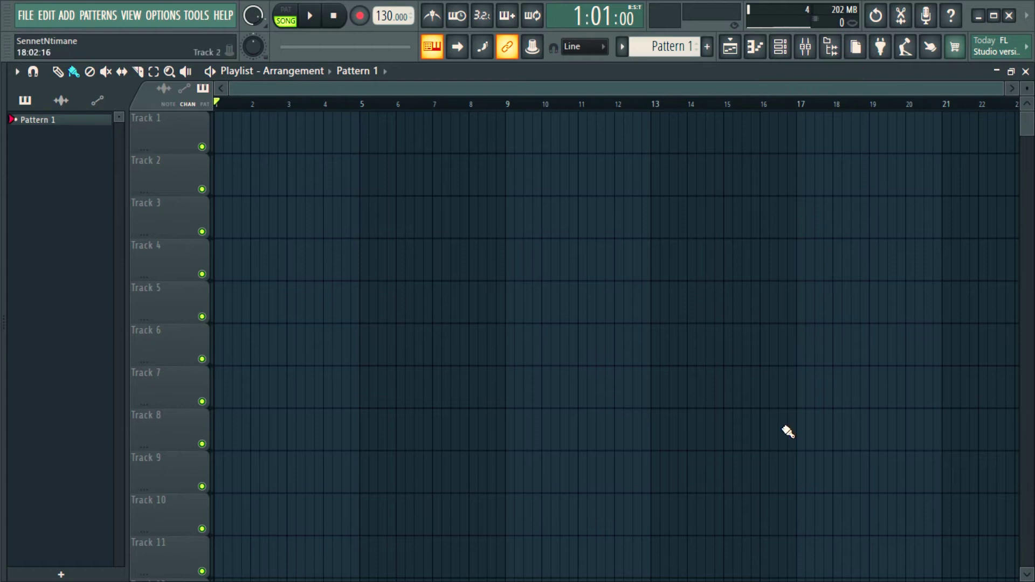
Step: Show the channel rack and open the audio settings
{"action": "key", "text": "F6"}
{"action": "left_click", "coordinate": [166, 16]}
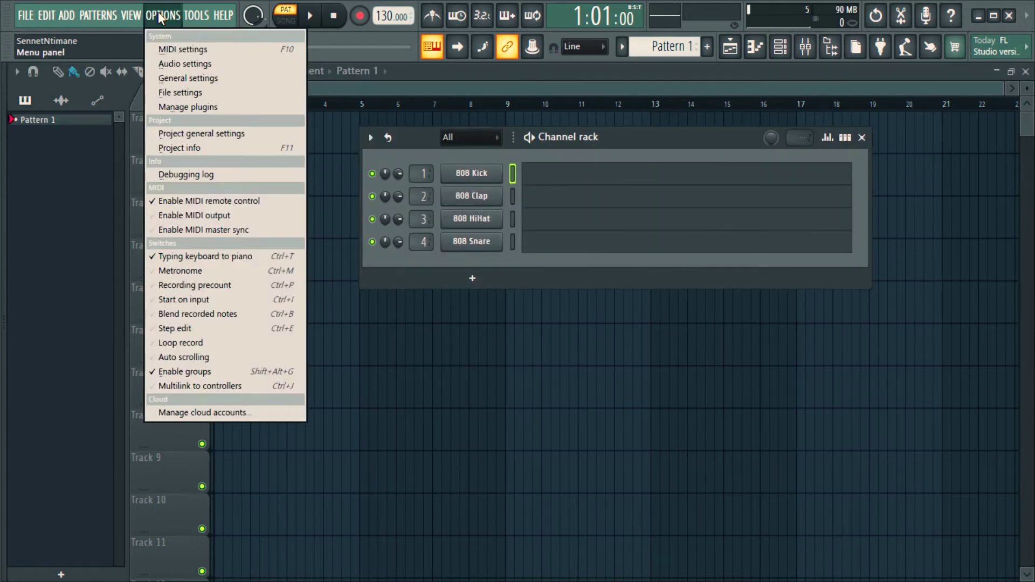
{"action": "left_click", "coordinate": [180, 63]}
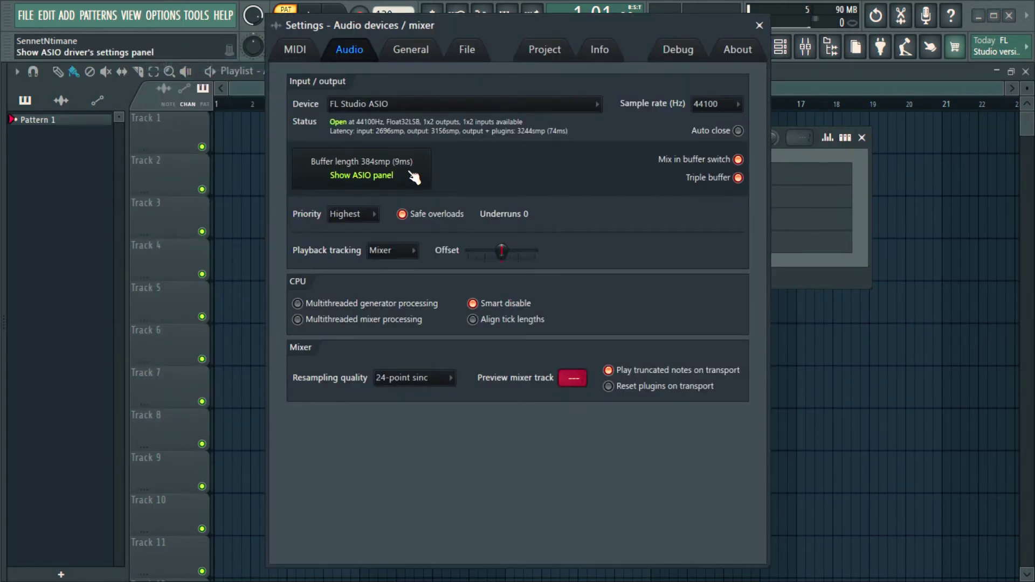
Step: Try a buffer length of 2048 in the FL Studio ASIO panel, set it back to 384 and leave the panel
{"action": "left_click", "coordinate": [334, 168]}
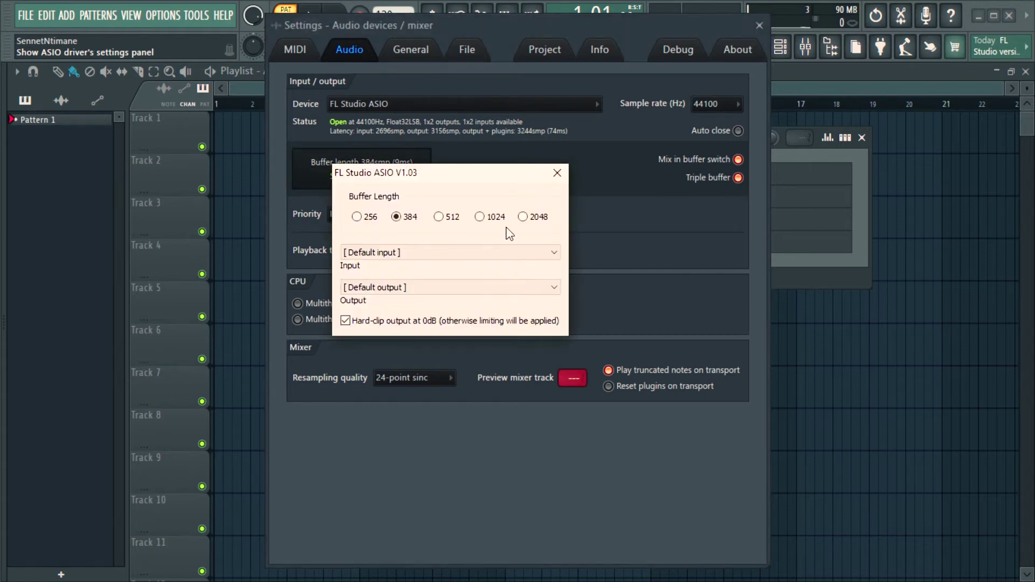
{"action": "left_click", "coordinate": [523, 217]}
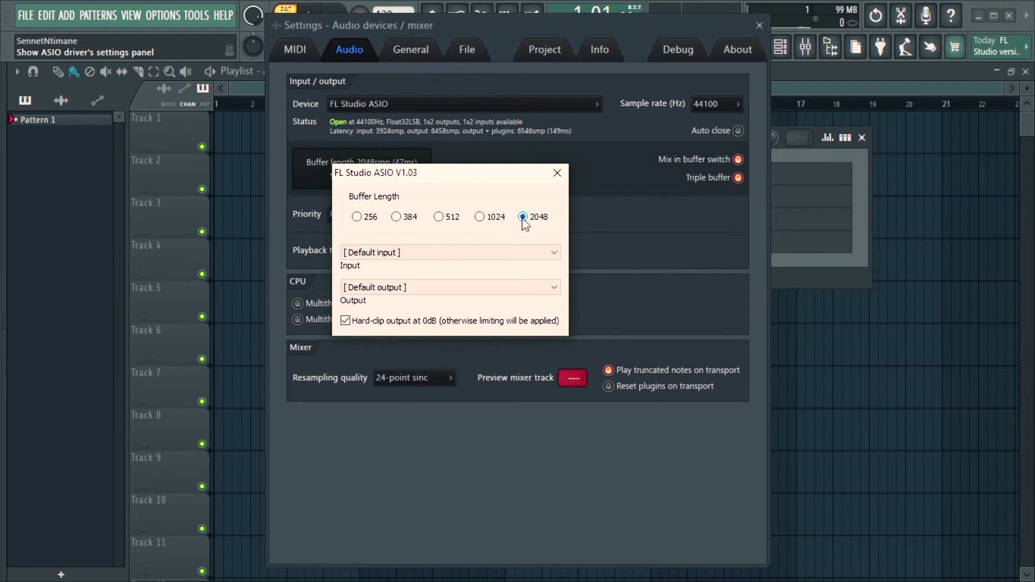
{"action": "left_click", "coordinate": [400, 216]}
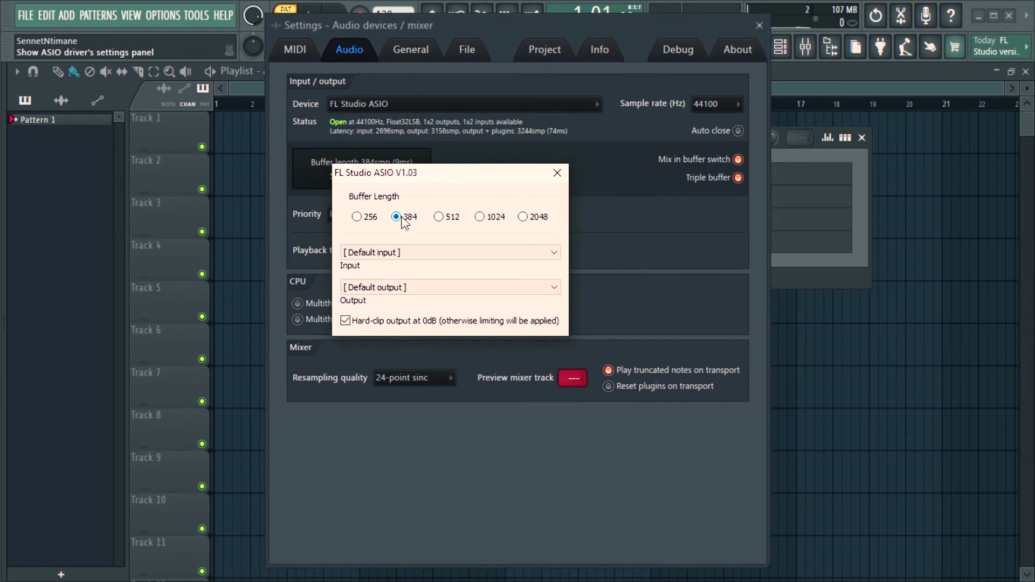
{"action": "left_click", "coordinate": [373, 339]}
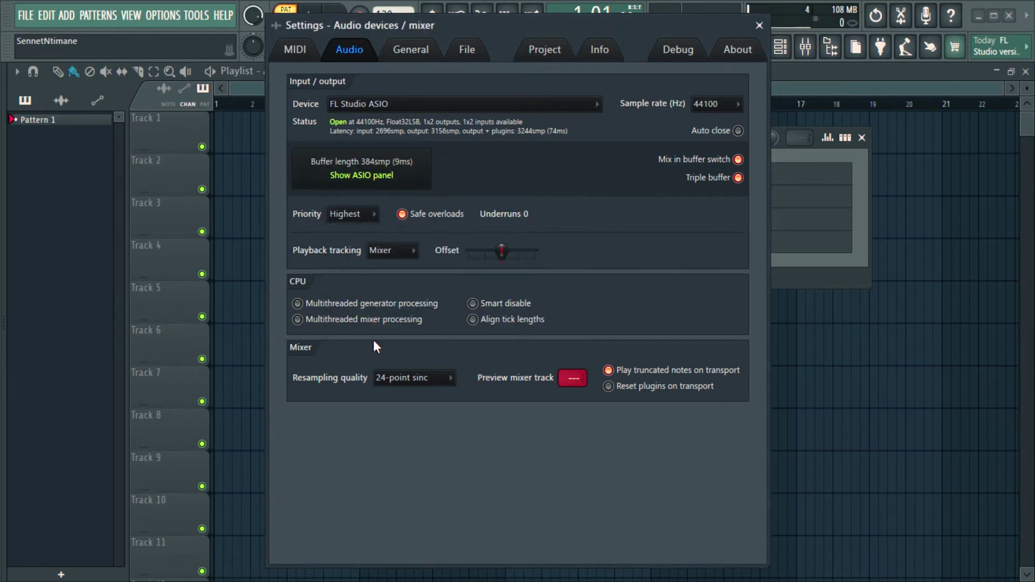
Step: Enable multithreaded generator processing, multithreaded mixer processing and Smart disable, and choose the mixer's resampling quality
{"action": "left_click", "coordinate": [297, 304]}
{"action": "left_click", "coordinate": [300, 324]}
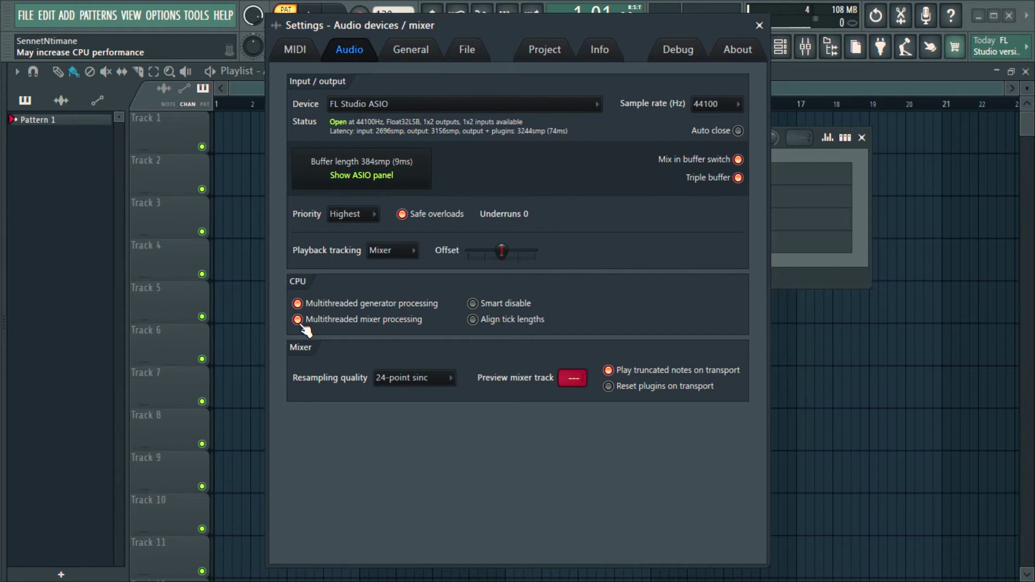
{"action": "left_click", "coordinate": [473, 305]}
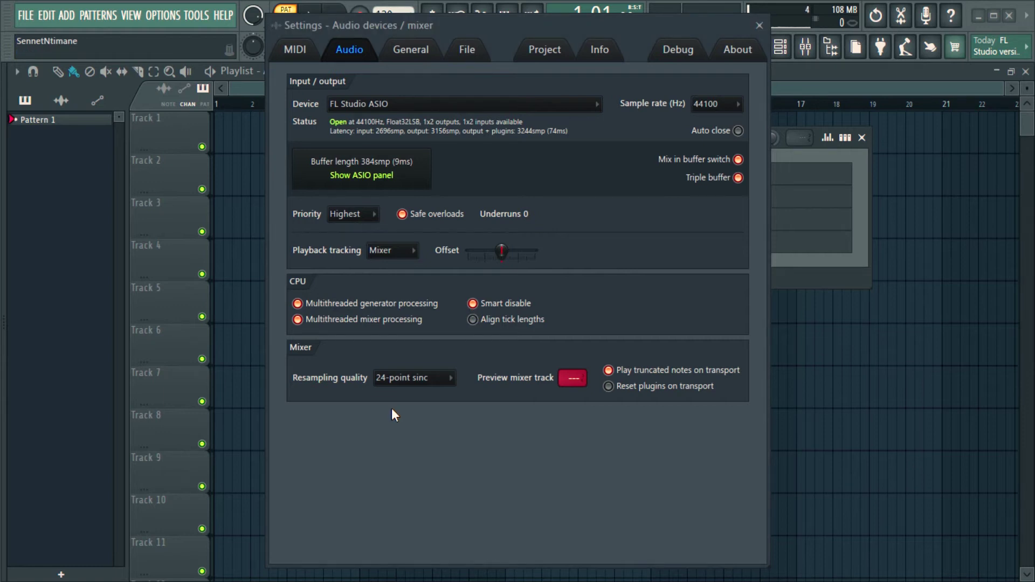
{"action": "left_click", "coordinate": [413, 378]}
{"action": "left_click", "coordinate": [414, 422]}
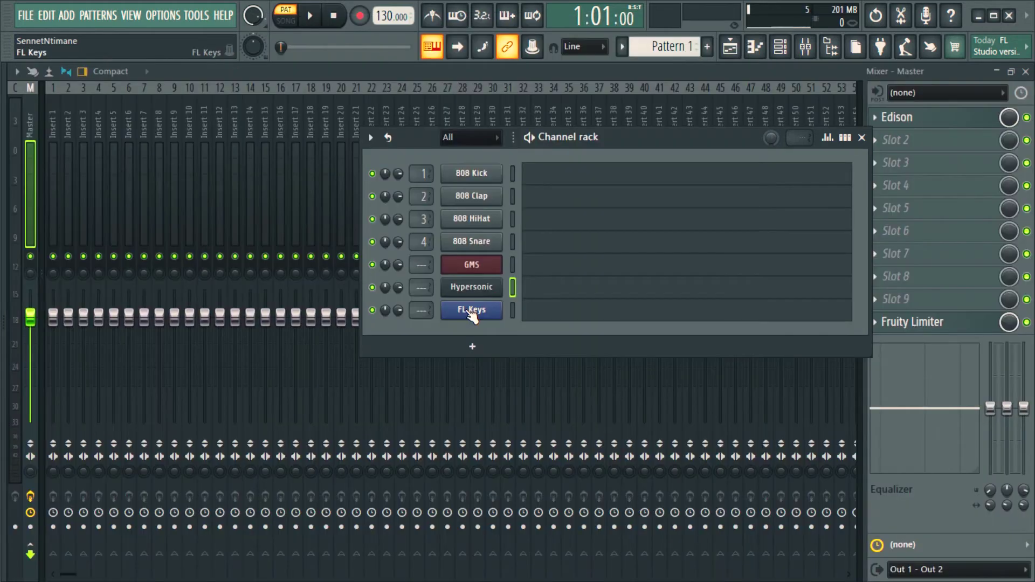
Step: Allow threaded processing for the FL Keys plugin in its plugin options
{"action": "left_click", "coordinate": [472, 310]}
{"action": "left_click", "coordinate": [22, 142]}
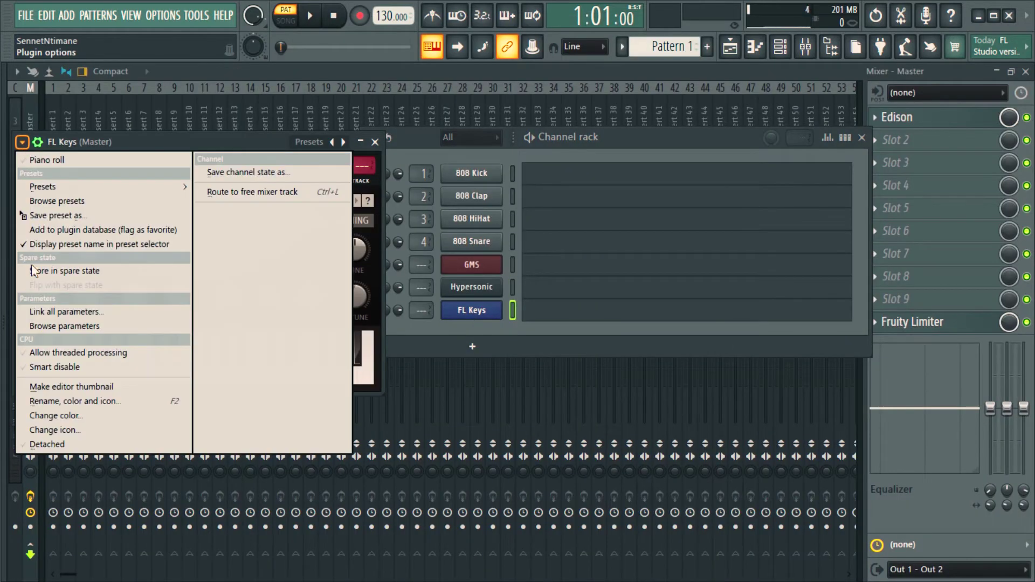
{"action": "left_click", "coordinate": [25, 353]}
Step: Bring up the Hypersonic plugin and allow threaded processing in its VST wrapper settings
{"action": "left_click", "coordinate": [490, 290]}
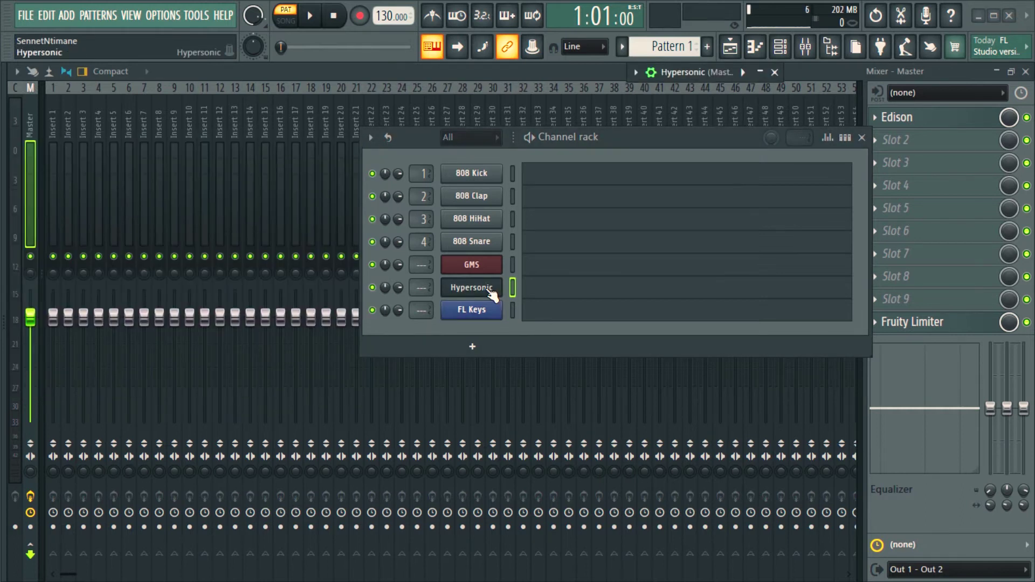
{"action": "left_click", "coordinate": [759, 72]}
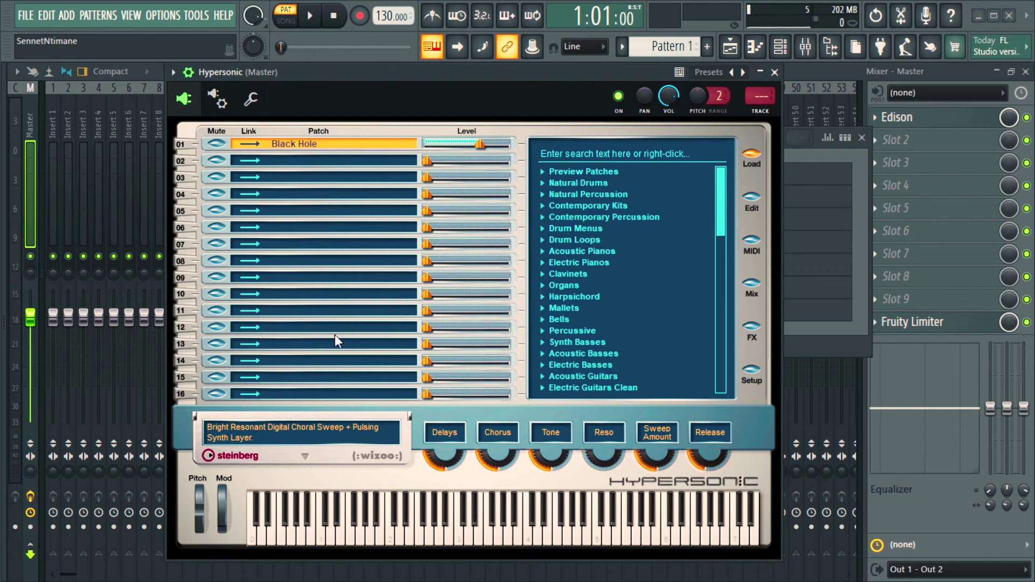
{"action": "left_click", "coordinate": [218, 100]}
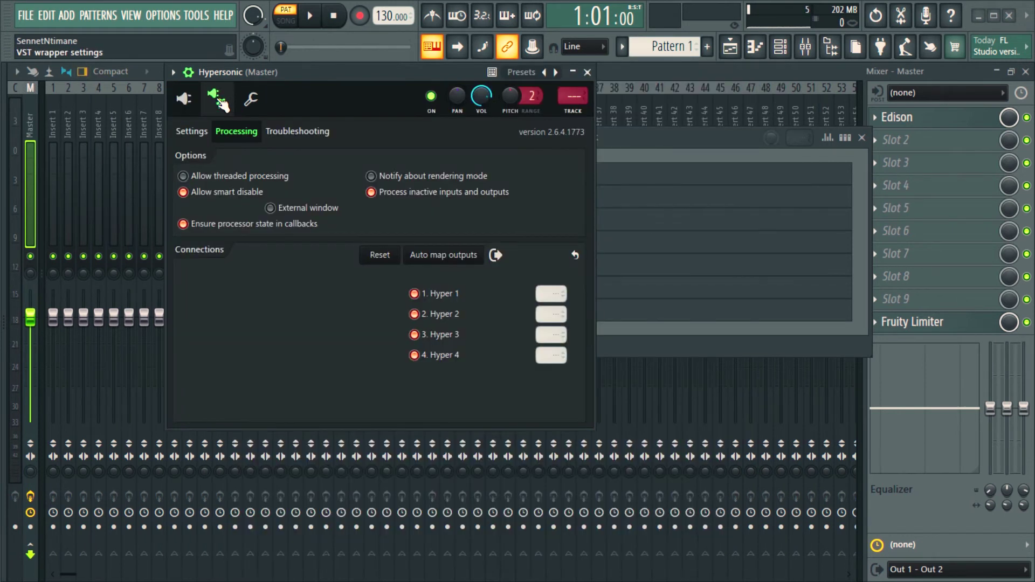
{"action": "left_click", "coordinate": [184, 177]}
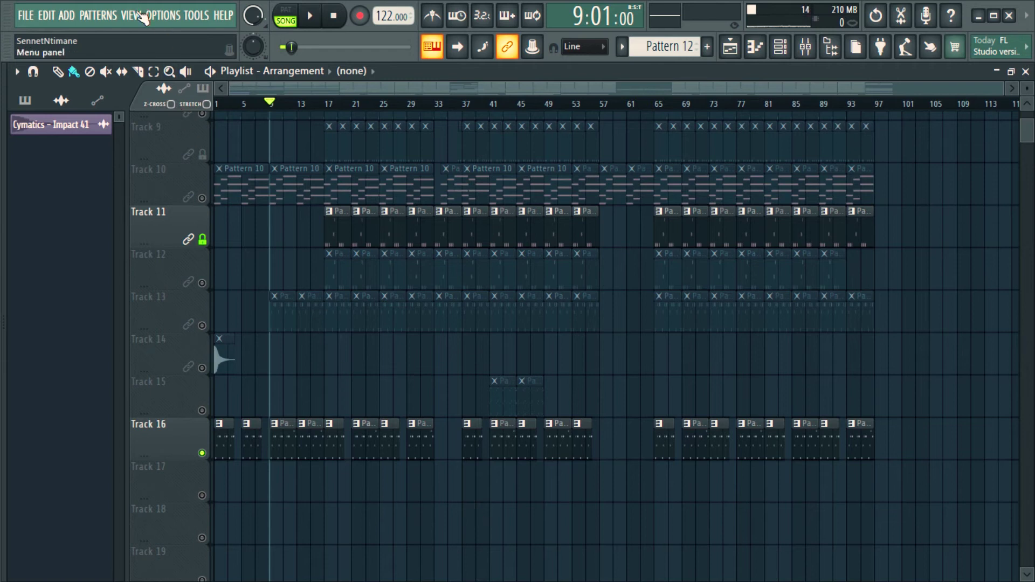
Step: Examine each plugin's CPU load in the plugin performance monitor, freeze the readings and close the monitor
{"action": "left_click", "coordinate": [138, 16]}
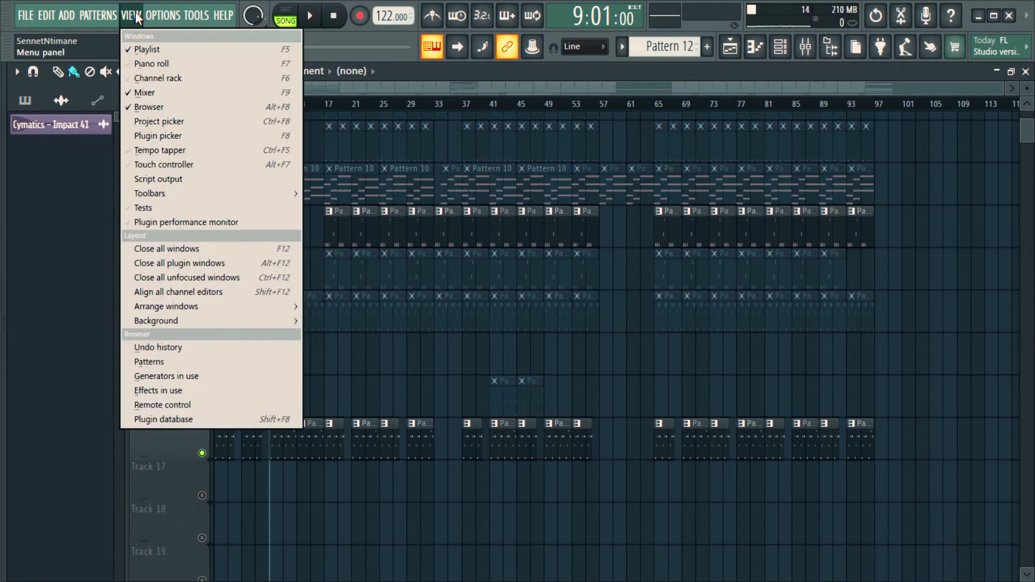
{"action": "left_click", "coordinate": [192, 223]}
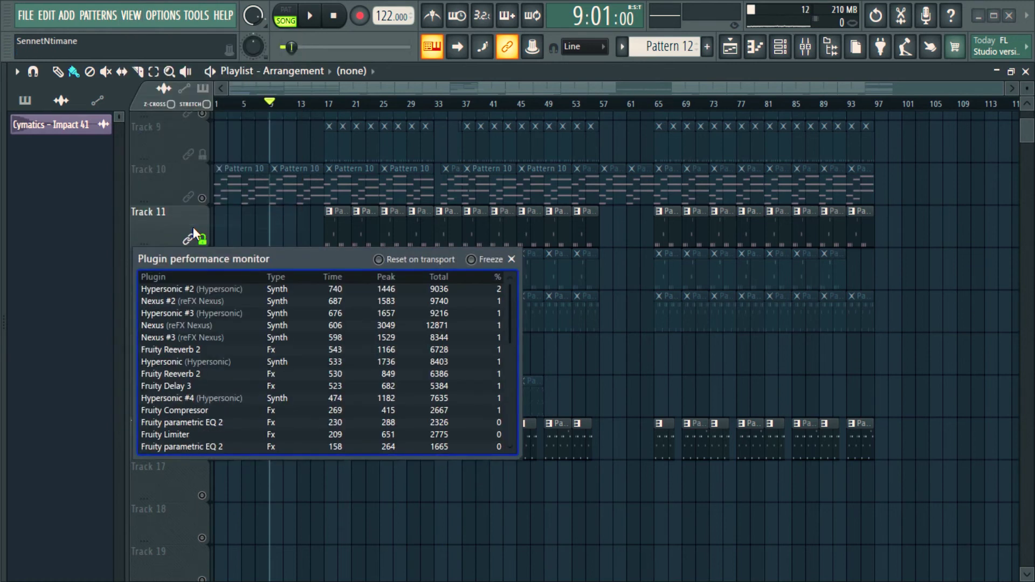
{"action": "left_click", "coordinate": [473, 262]}
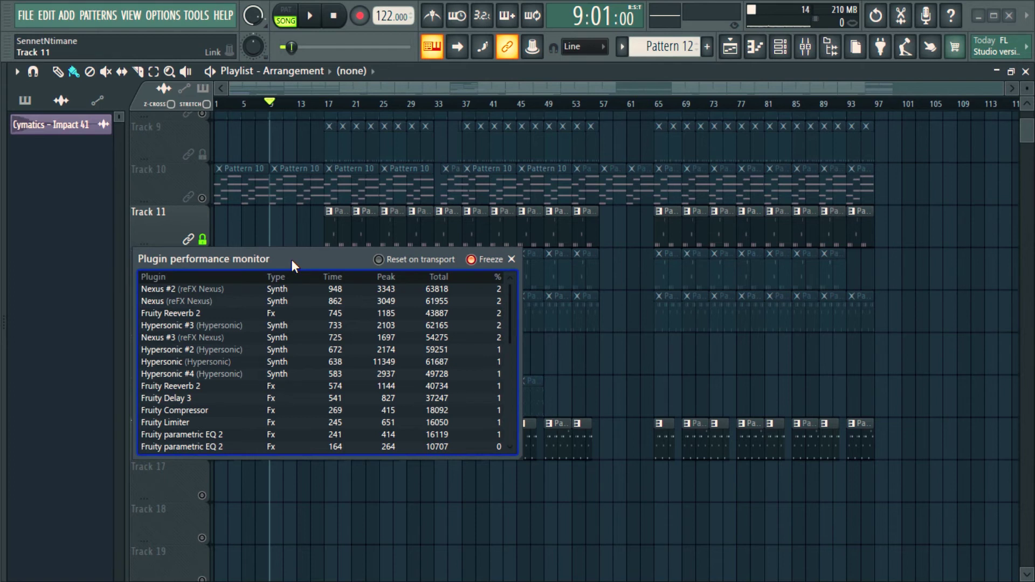
{"action": "left_click", "coordinate": [511, 260]}
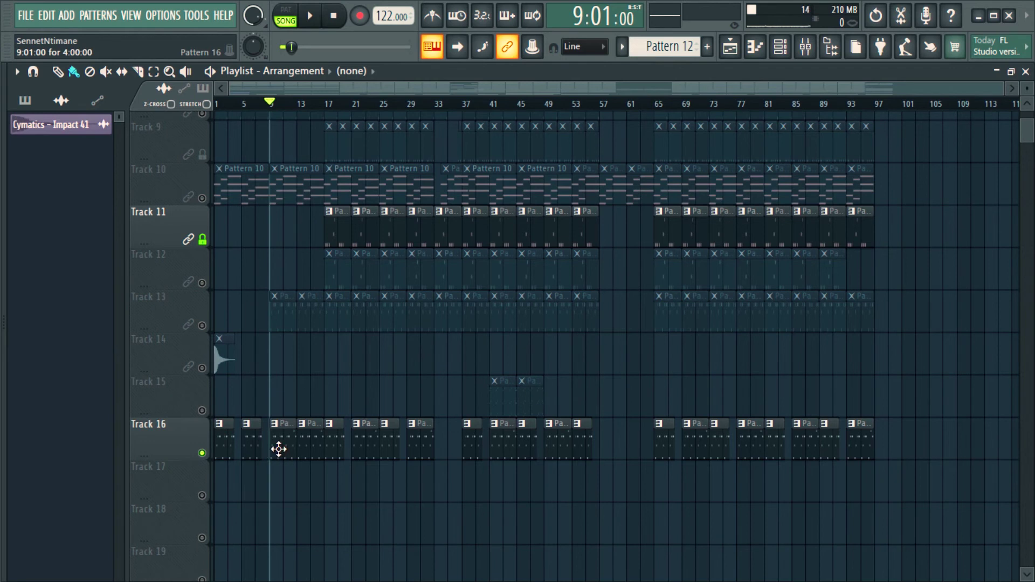
Step: Mark an eight-bar time selection from bar 9 to bar 17 in the playlist, play it back and stop
{"action": "left_click_drag", "start_coordinate": [272, 105], "coordinate": [330, 120]}
{"action": "left_click", "coordinate": [356, 399]}
{"action": "key", "text": "space"}
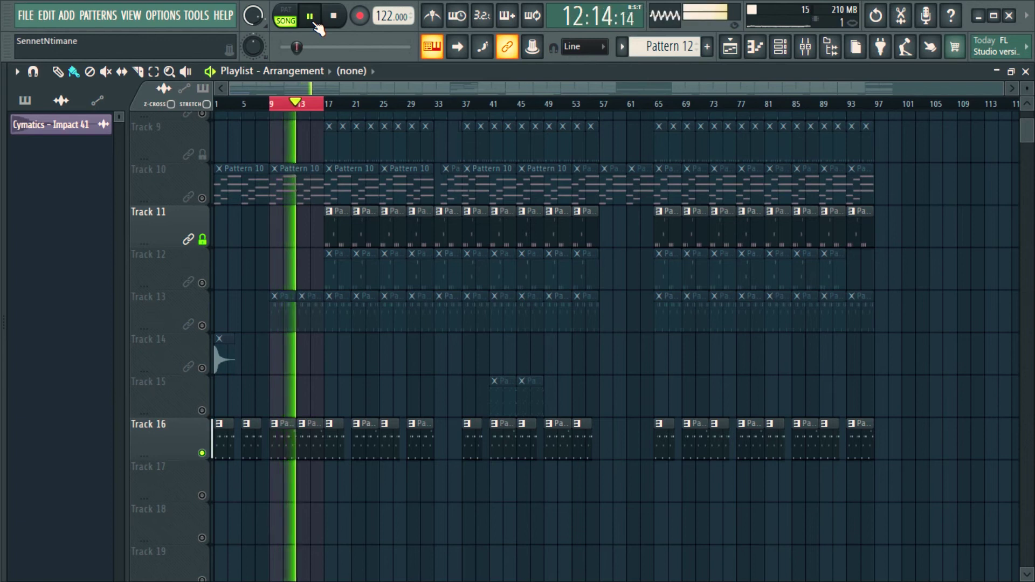
{"action": "left_click", "coordinate": [314, 22]}
{"action": "key", "text": "space"}
Step: Consolidate the two Pattern 16 clips between bars 9 and 17 on Track 16 to a WAV audio clip, then play it back
{"action": "left_click_drag", "start_coordinate": [279, 490], "coordinate": [321, 422]}
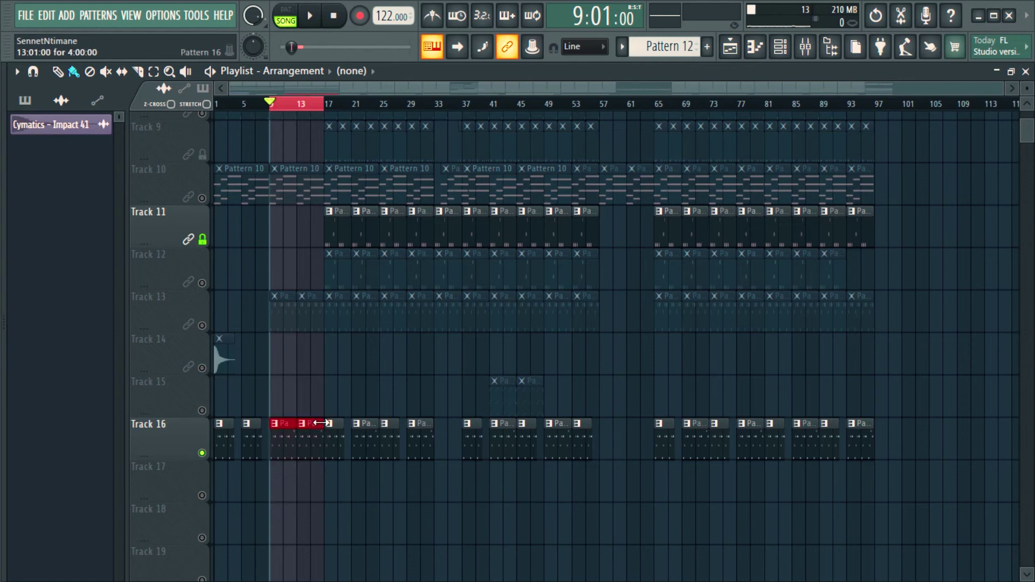
{"action": "key", "text": "ctrl+alt+c"}
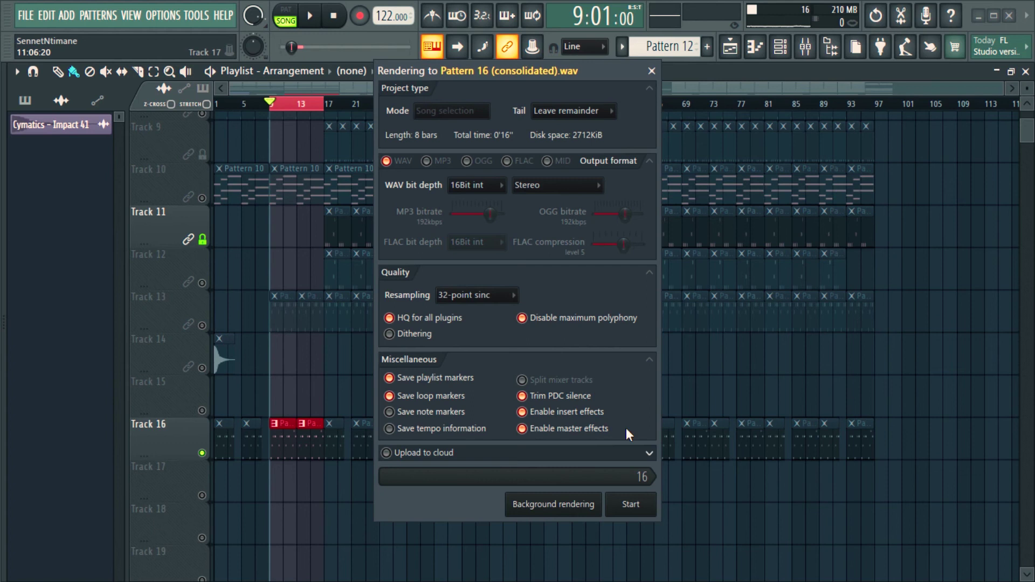
{"action": "left_click", "coordinate": [626, 507]}
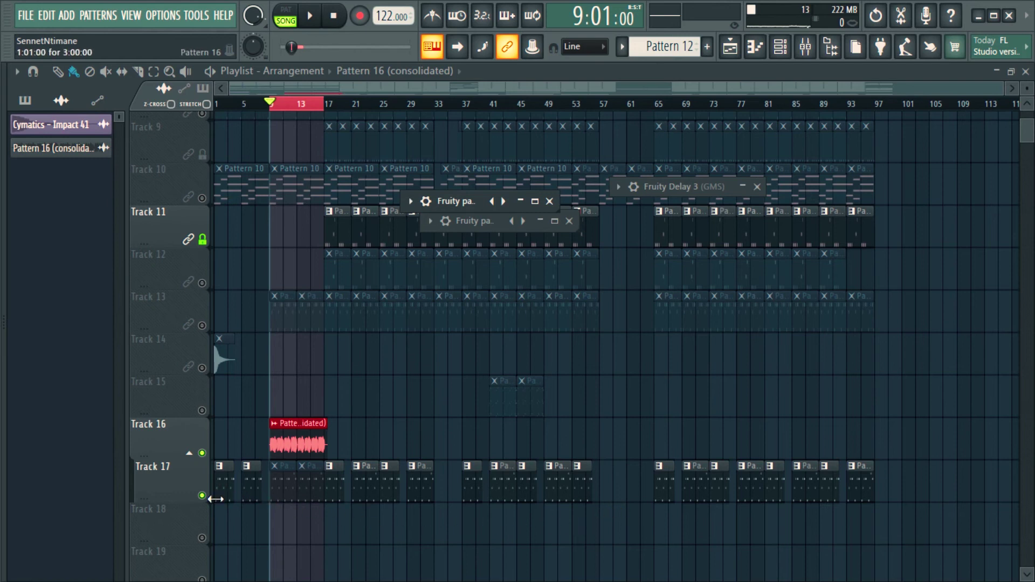
{"action": "key", "text": "space"}
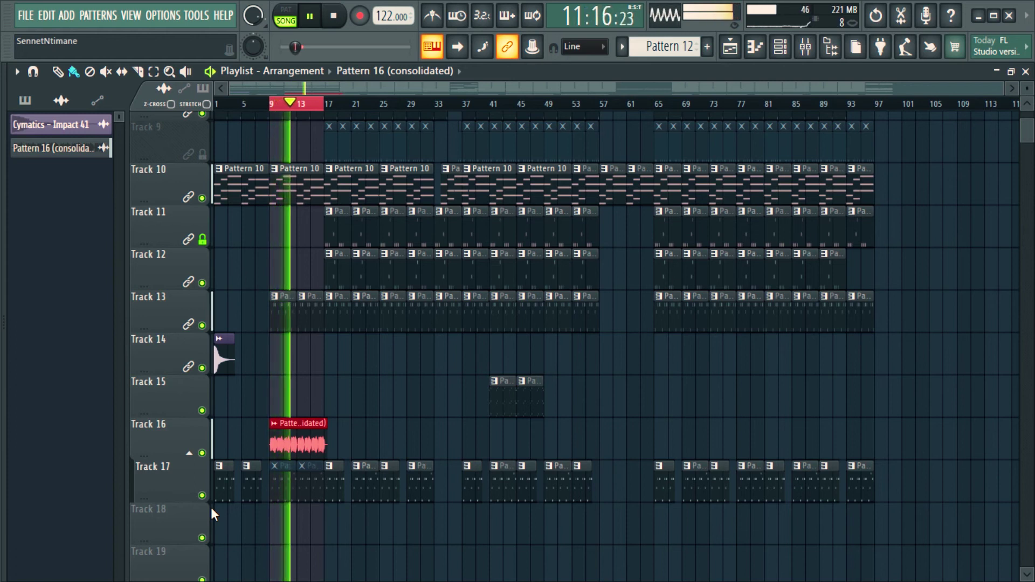
{"action": "key", "text": "space"}
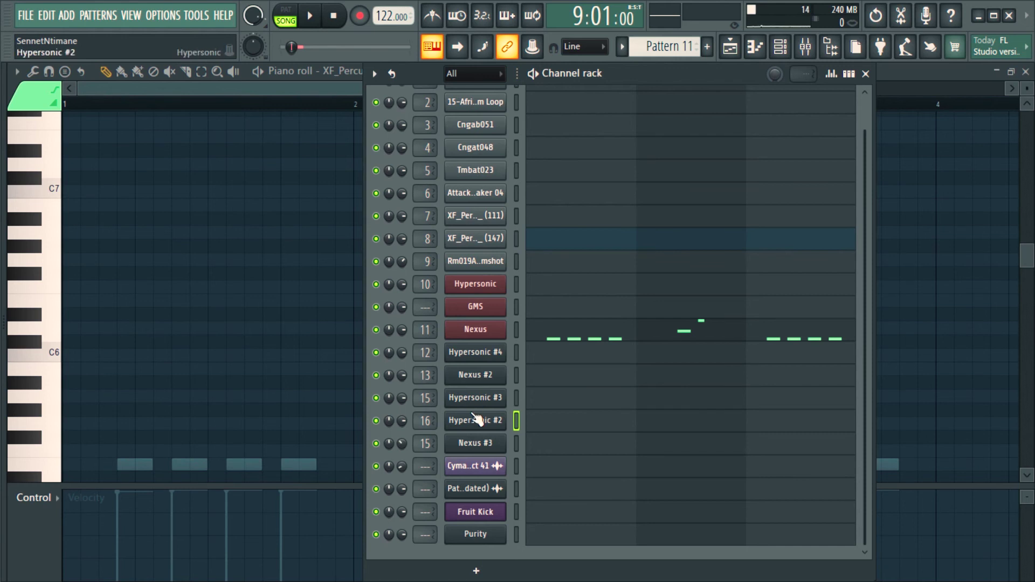
Step: Select all unused channels with the macro and delete them from the channel rack, accepting the confirmation
{"action": "left_click", "coordinate": [201, 17]}
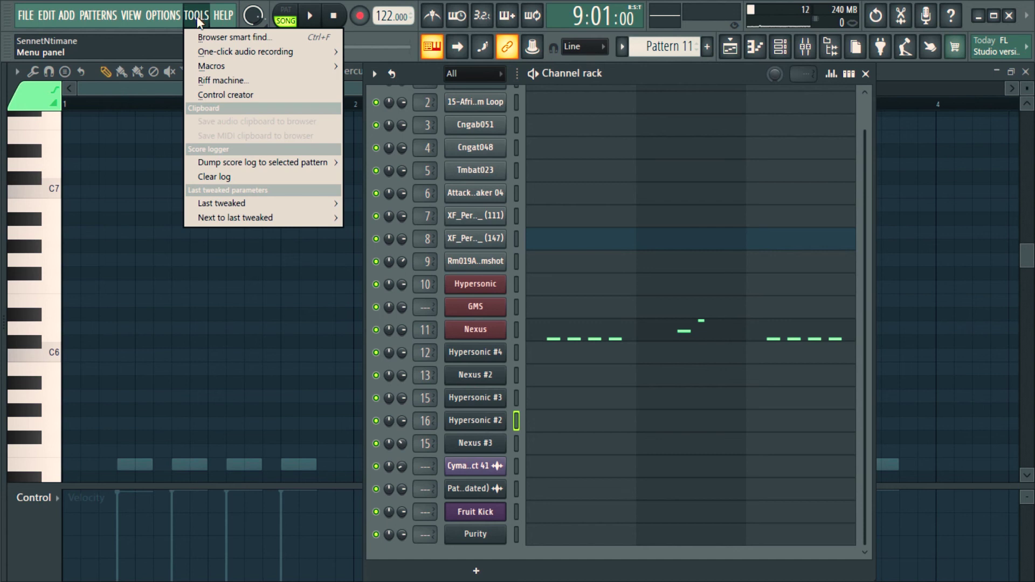
{"action": "mouse_move", "coordinate": [223, 69]}
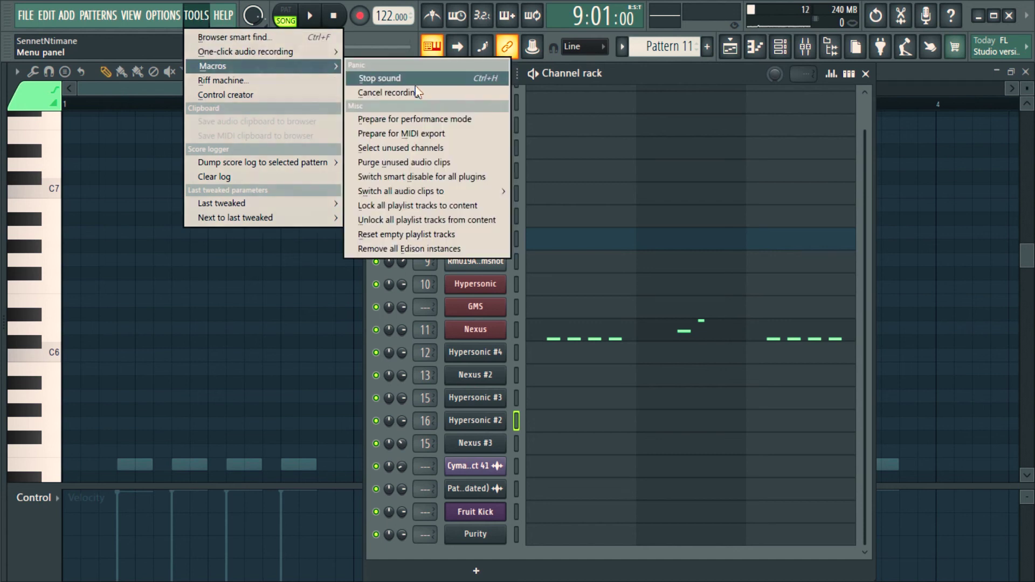
{"action": "left_click", "coordinate": [427, 149]}
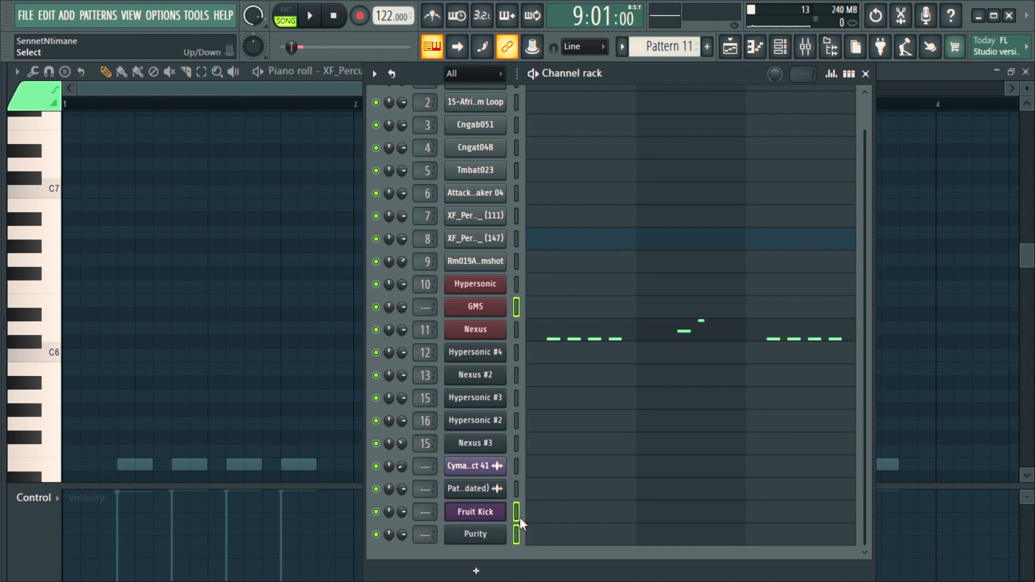
{"action": "left_click", "coordinate": [374, 74]}
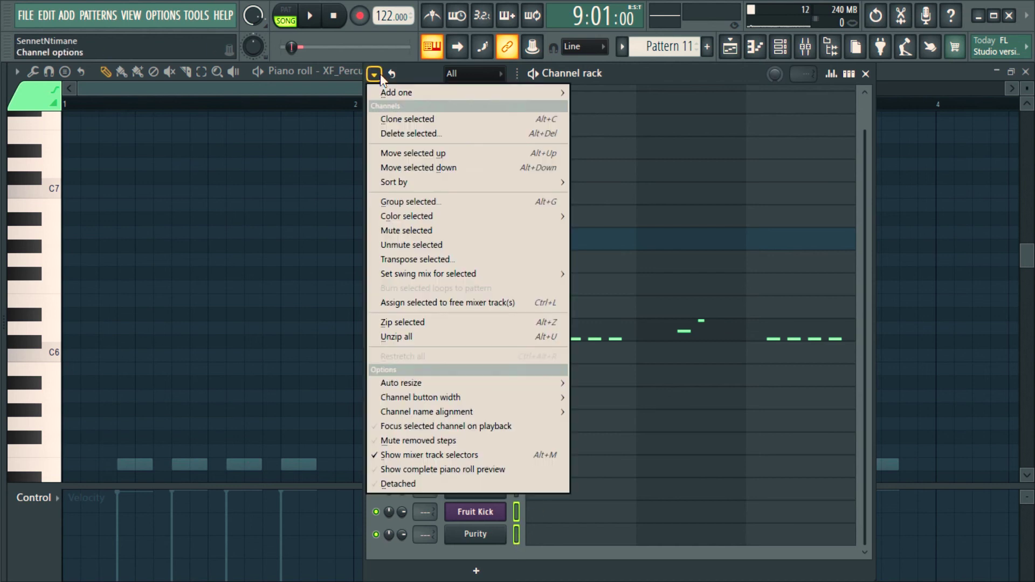
{"action": "left_click", "coordinate": [414, 135]}
{"action": "left_click", "coordinate": [600, 349]}
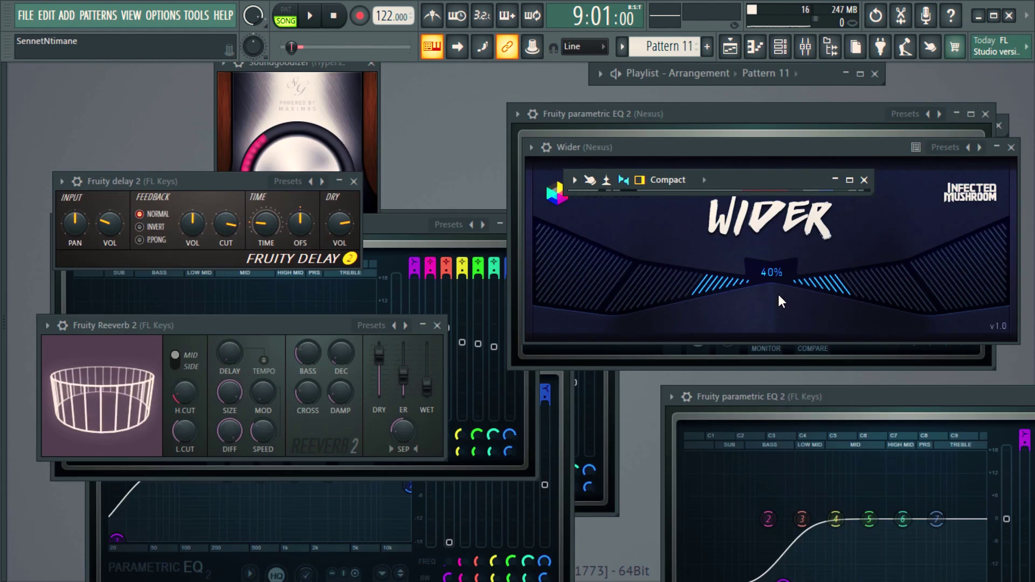
Step: Close all open plugin and editor windows and show only the mixer, maximized
{"action": "mouse_move", "coordinate": [409, 393]}
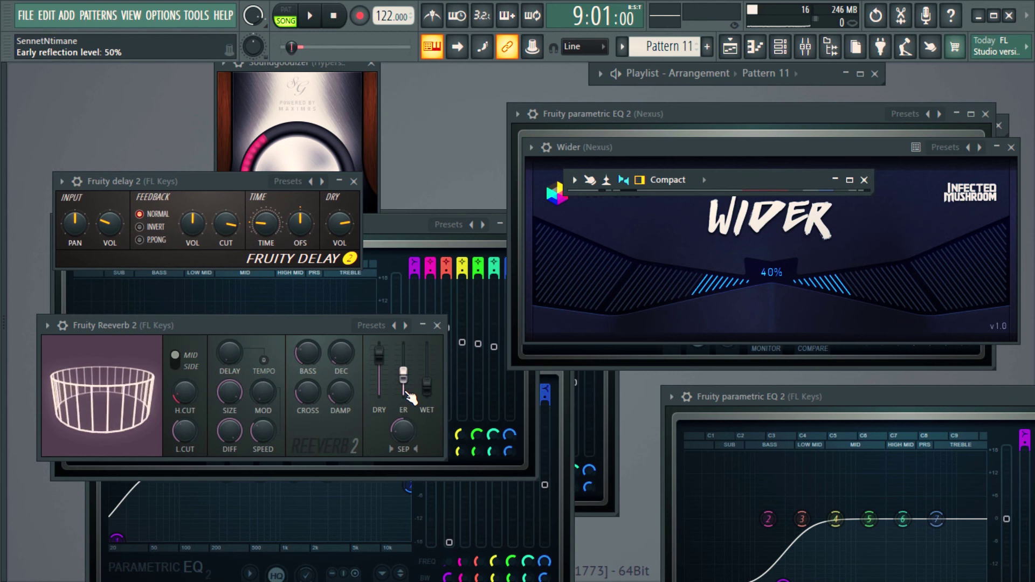
{"action": "key", "text": "F12"}
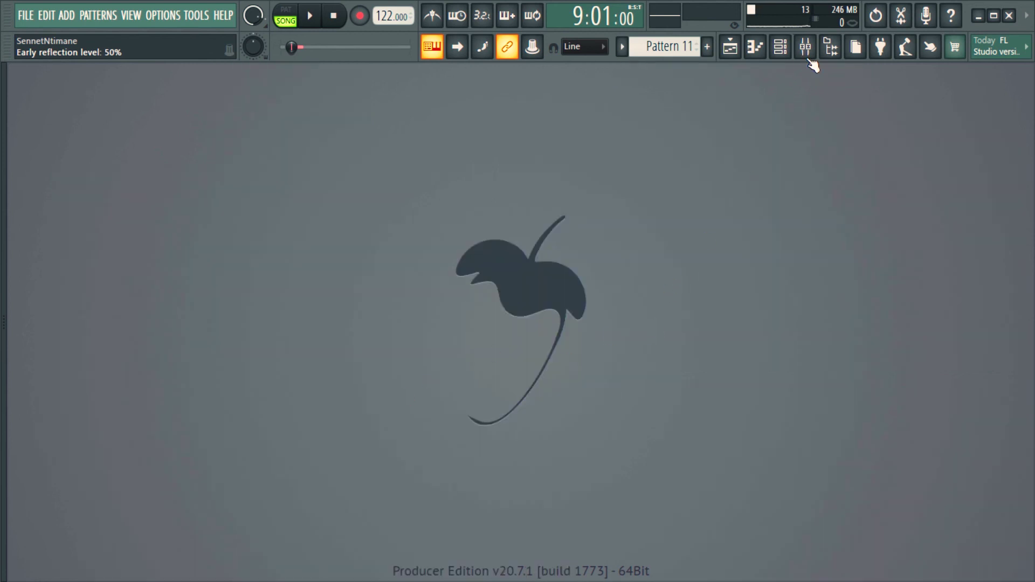
{"action": "left_click", "coordinate": [805, 47]}
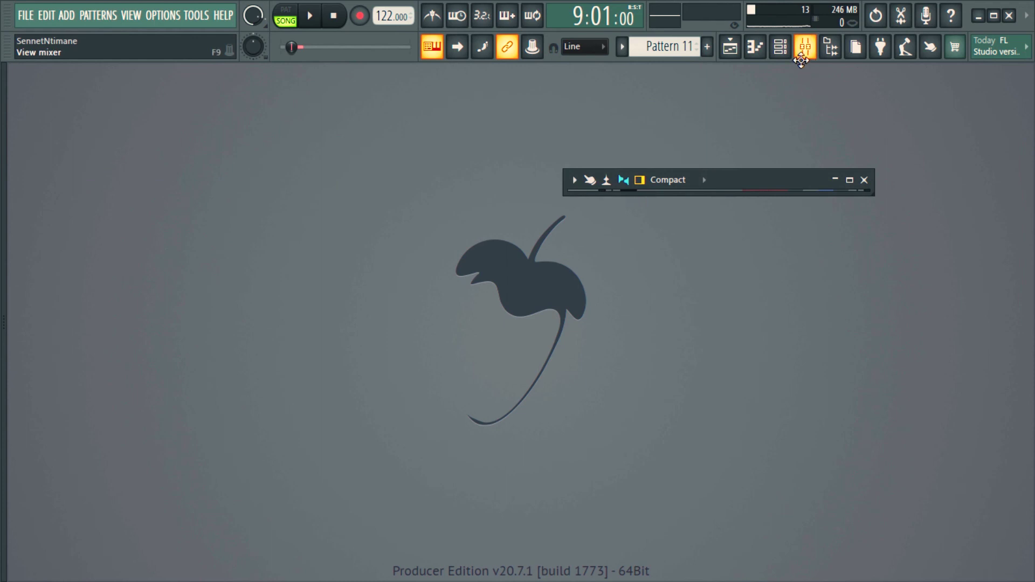
{"action": "left_click", "coordinate": [849, 181]}
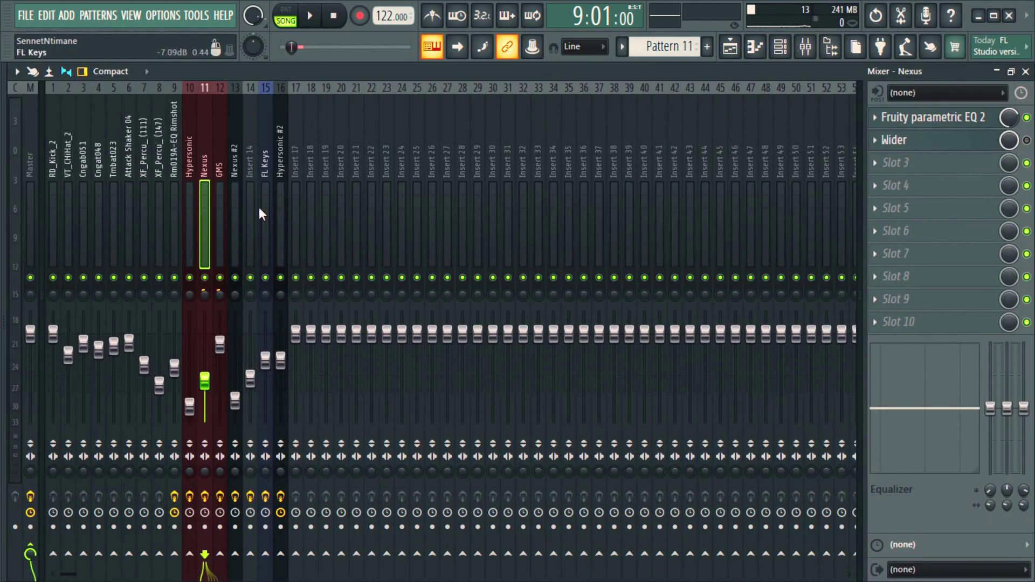
Step: Inspect the Fruity parametric EQ 2 on the Hypersonic mixer track and close its window
{"action": "left_click", "coordinate": [192, 160]}
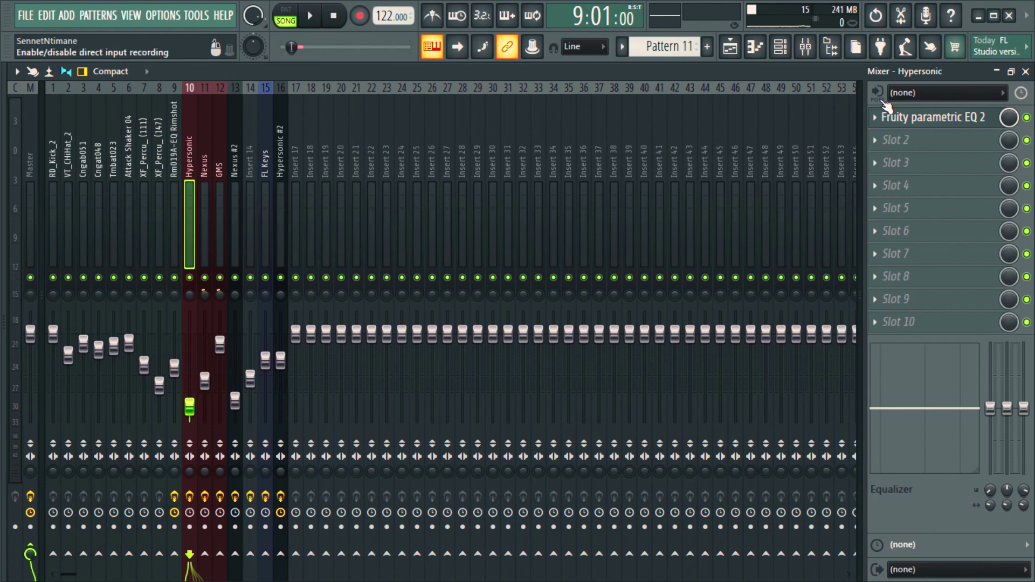
{"action": "left_click", "coordinate": [913, 119]}
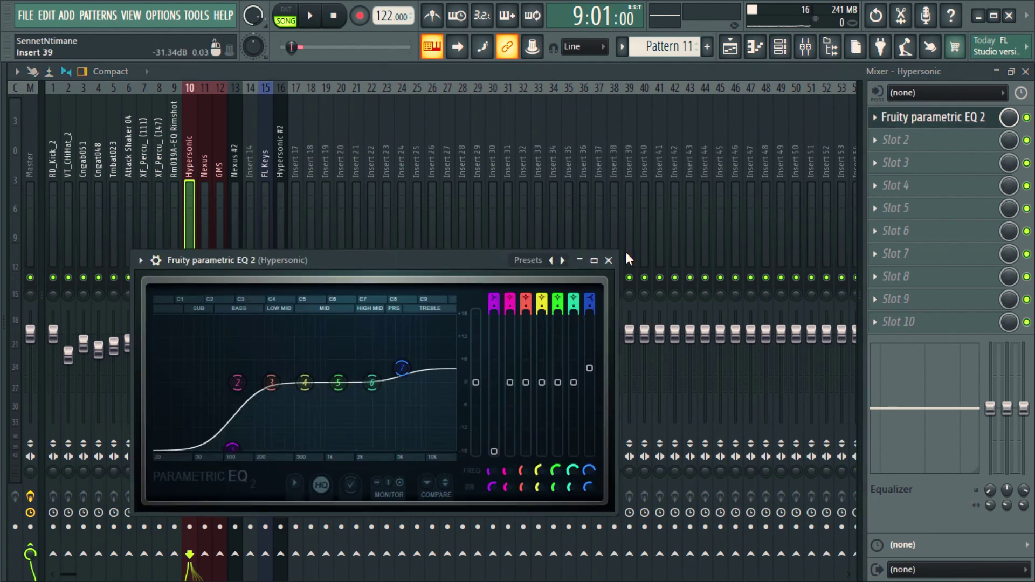
{"action": "left_click", "coordinate": [608, 260]}
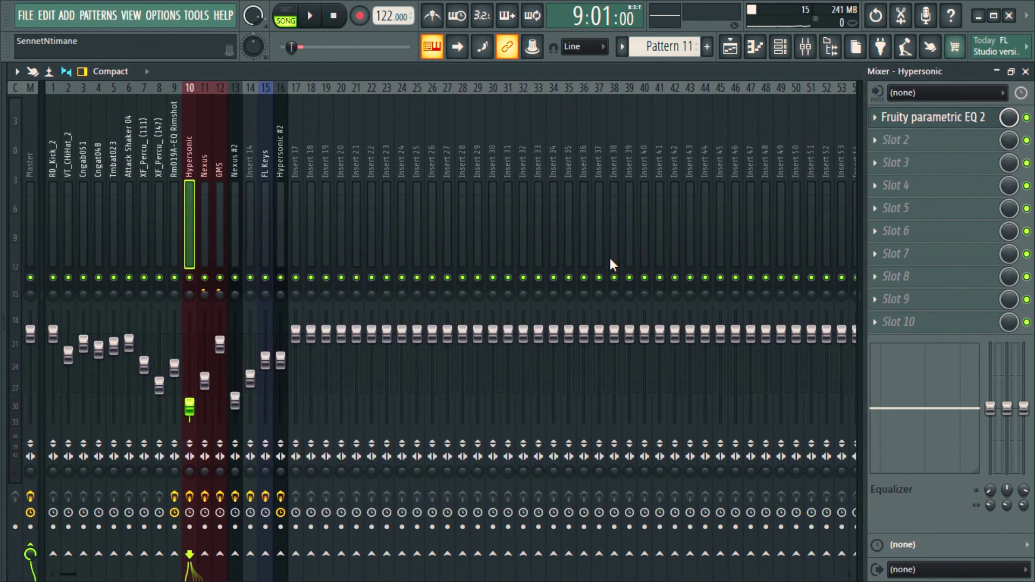